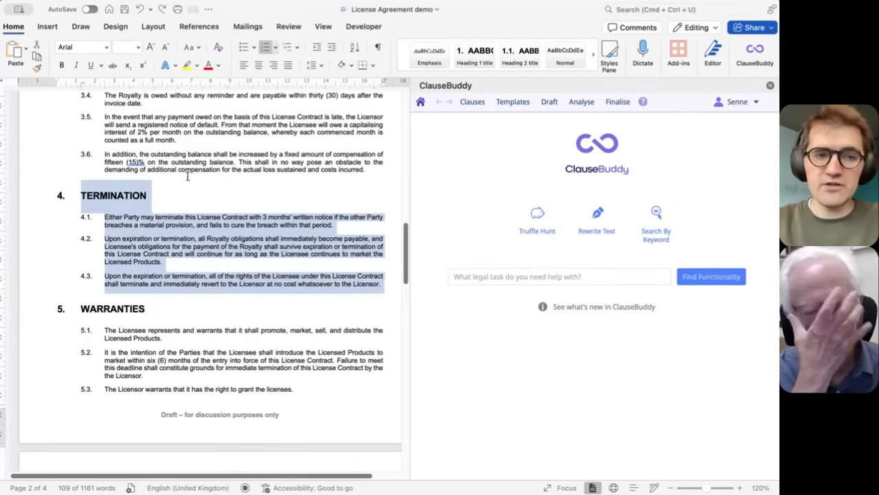
- Redraft the selected Termination article with Rewrite Text, using the instruction "Include termination for cause (insolvency)"
{"action": "left_click", "coordinate": [550, 104]}
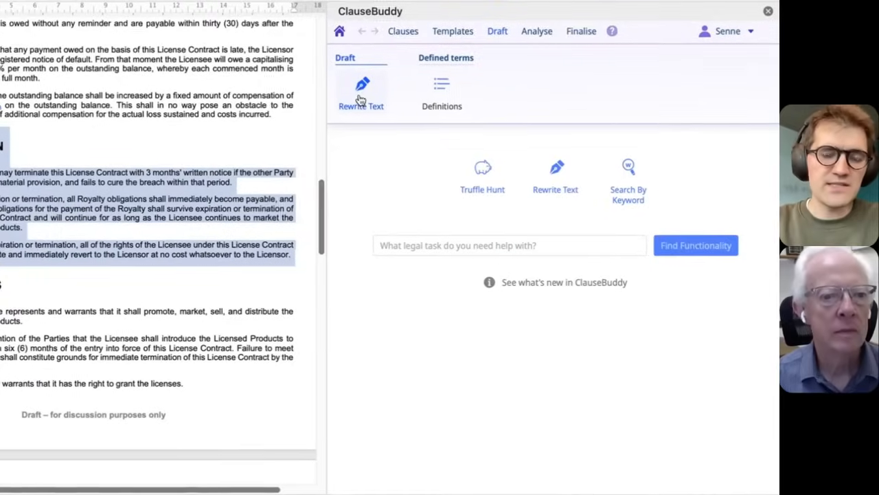
{"action": "left_click", "coordinate": [360, 99]}
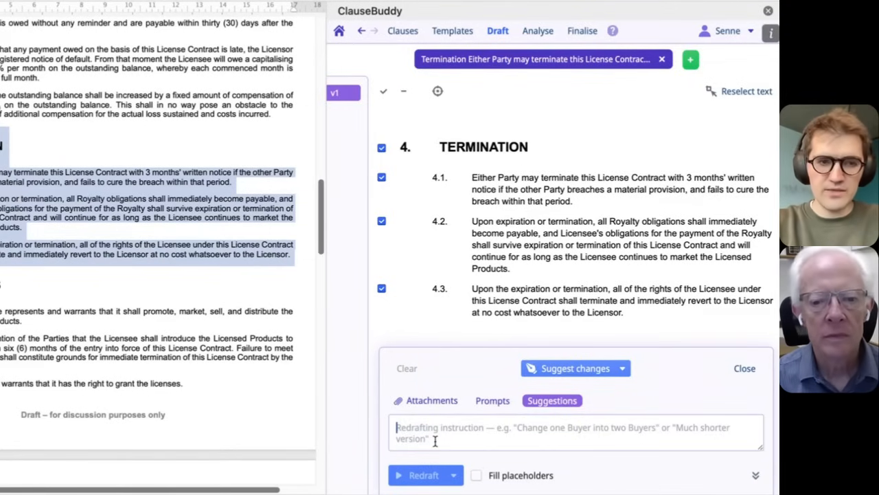
{"action": "type", "text": "Include "}
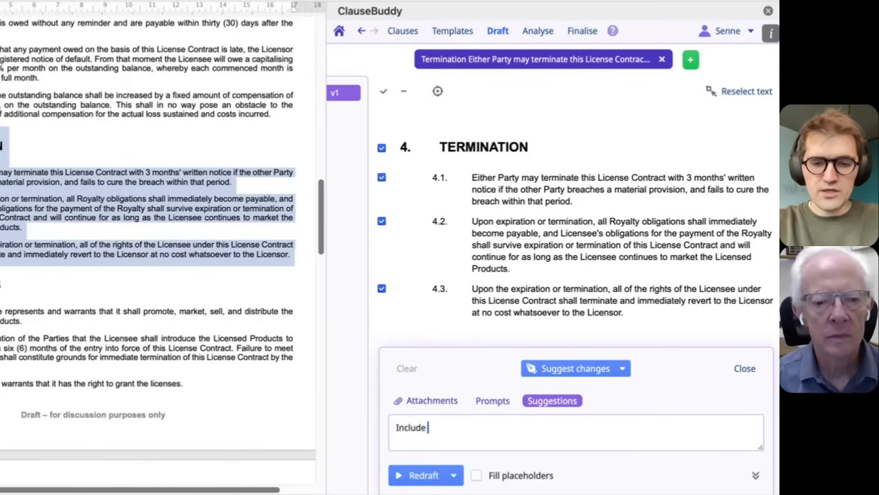
{"action": "type", "text": "termination for cau"}
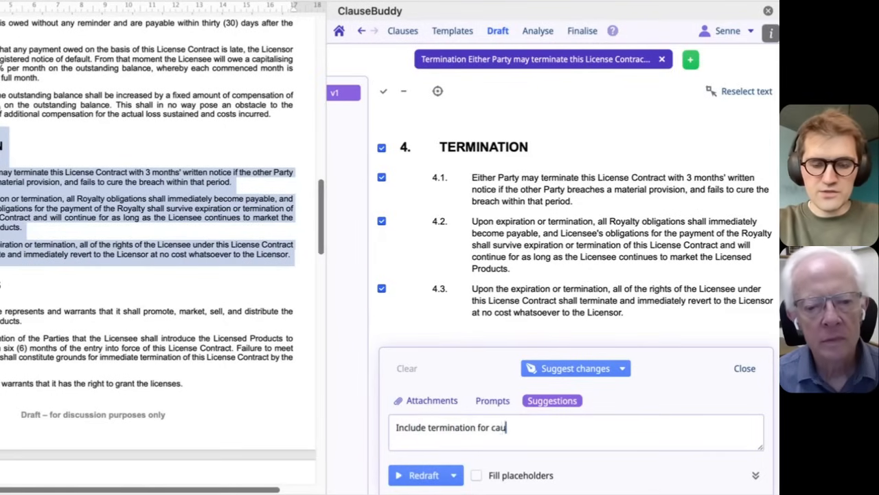
{"action": "type", "text": "se (insolvency)"}
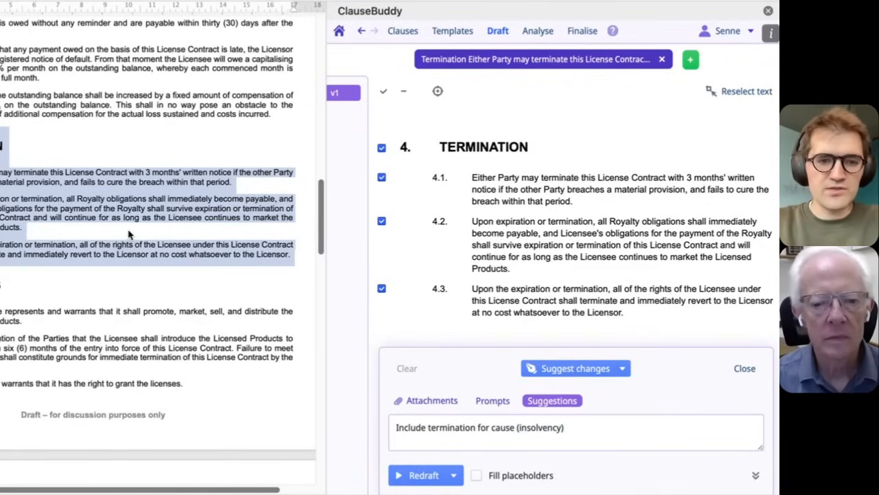
{"action": "left_click", "coordinate": [420, 475]}
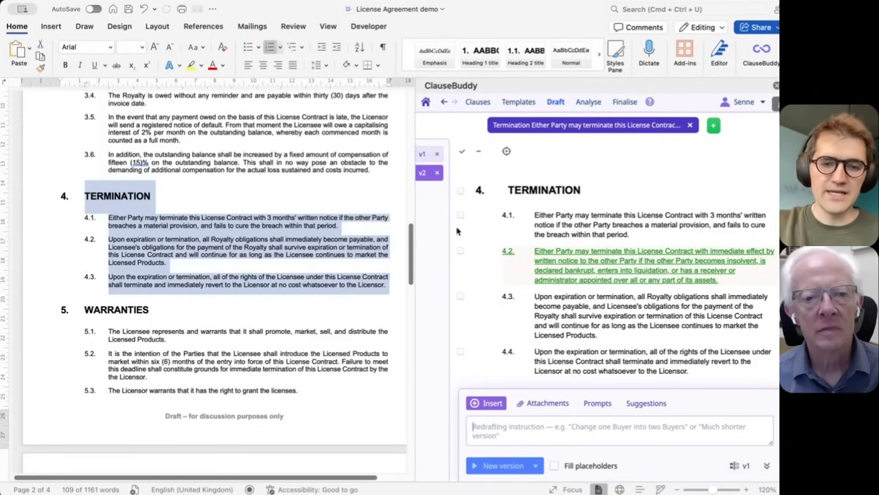
- Insert the redrafted Termination article into the agreement as tracked changes and undo the insertion
{"action": "left_click", "coordinate": [475, 403]}
{"action": "left_click", "coordinate": [550, 403]}
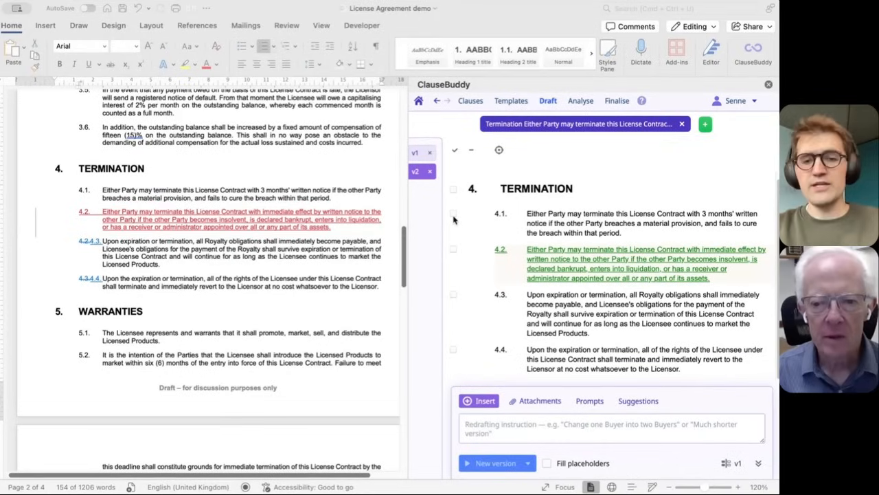
{"action": "left_click", "coordinate": [453, 219]}
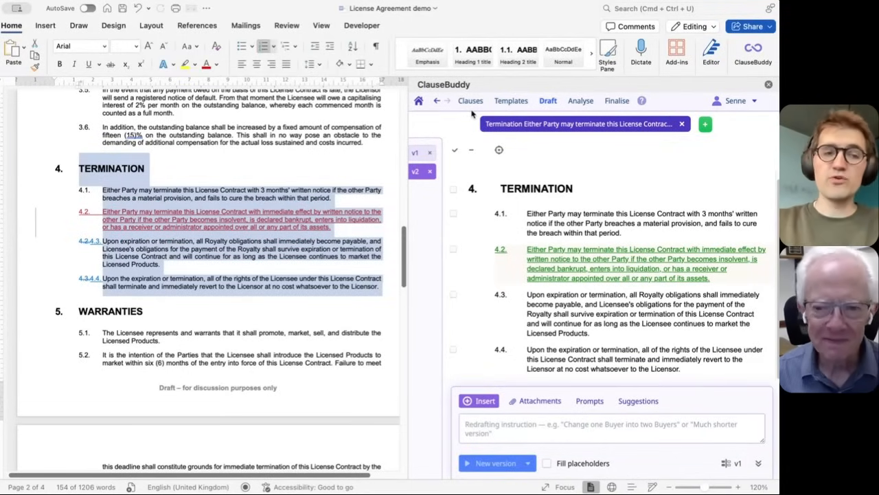
{"action": "left_click", "coordinate": [357, 237]}
{"action": "key", "text": "super+z"}
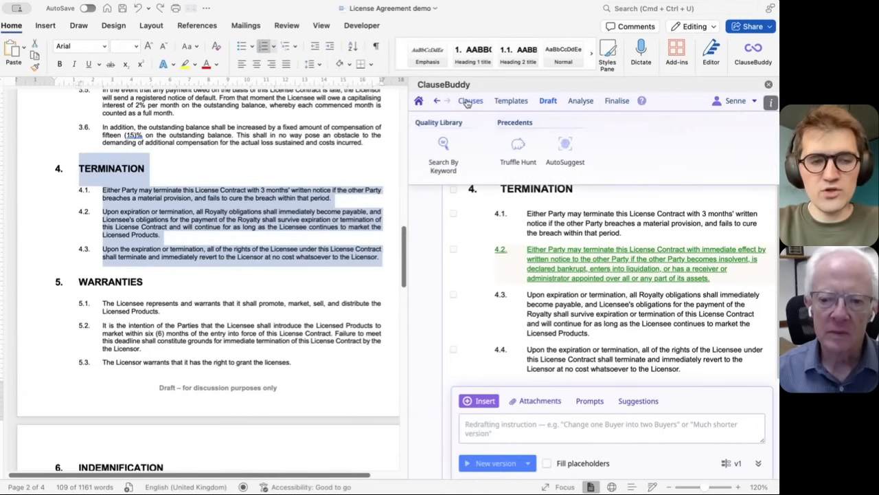
- Find precedents for the selected Termination article with AutoSuggest and compare the first suggested clause against the selected text
{"action": "mouse_move", "coordinate": [469, 100]}
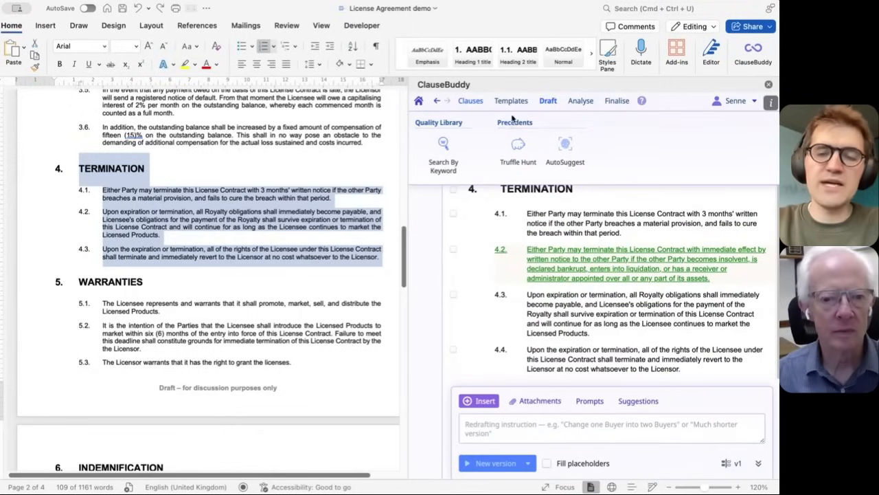
{"action": "left_click", "coordinate": [565, 147]}
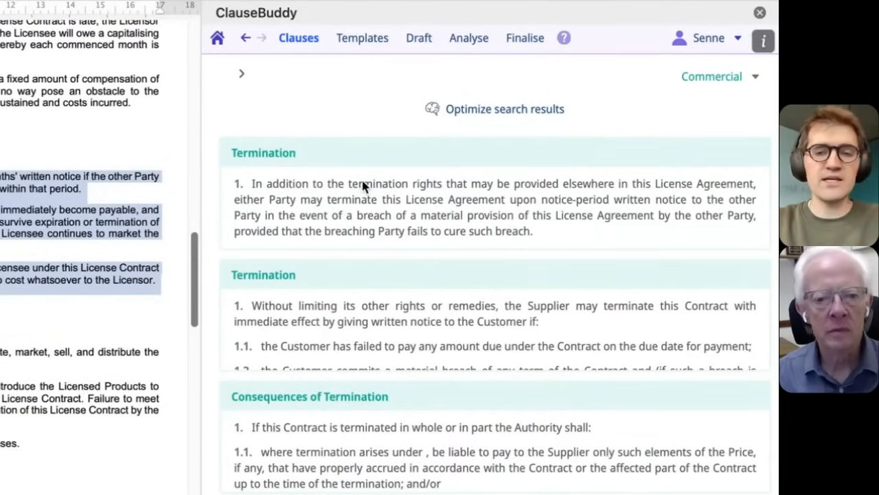
{"action": "left_click", "coordinate": [384, 199]}
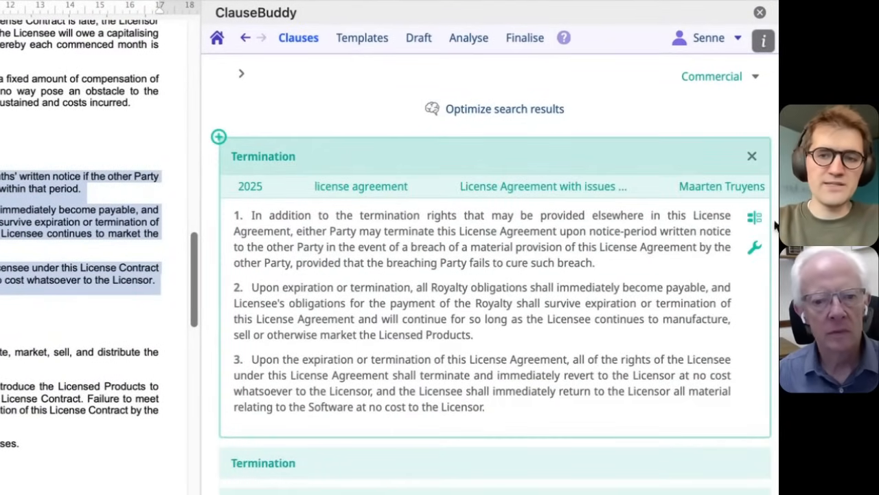
{"action": "mouse_move", "coordinate": [762, 219]}
{"action": "left_click", "coordinate": [652, 219]}
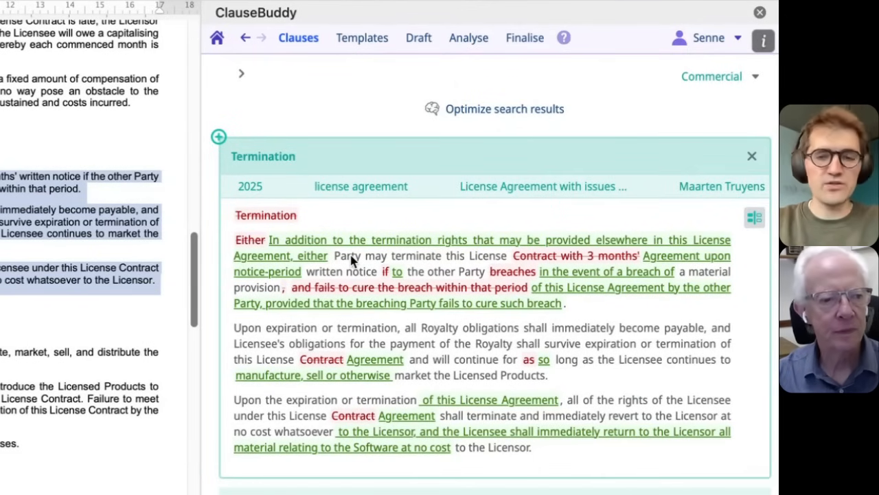
- Insert the first suggested Termination precedent over the selected article with changes shown, and undo that insertion
{"action": "left_click", "coordinate": [218, 136]}
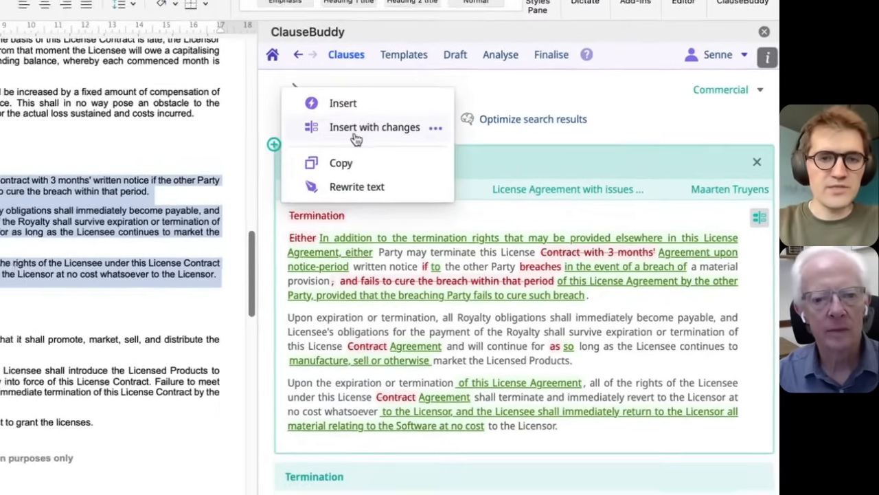
{"action": "left_click", "coordinate": [355, 136]}
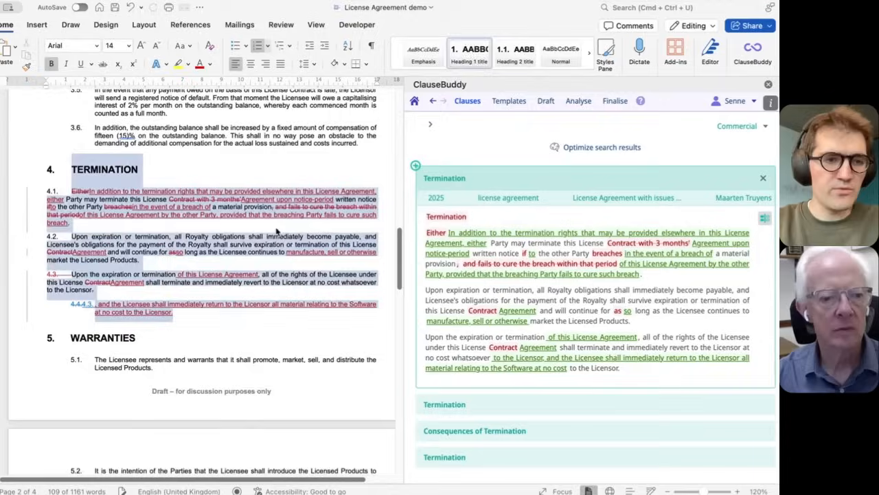
{"action": "left_click", "coordinate": [242, 246]}
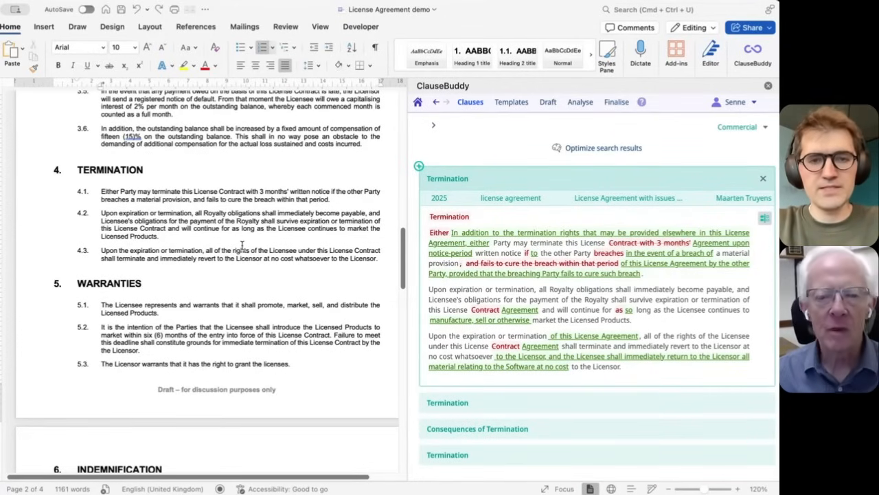
{"action": "key", "text": "super+Tab"}
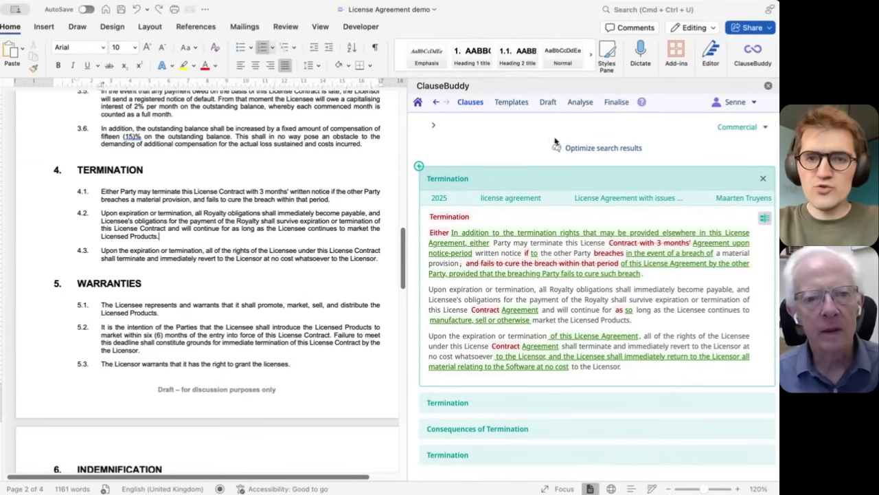
- Leave the clause suggestions and open Doc Chat for the current document
{"action": "left_click", "coordinate": [580, 103]}
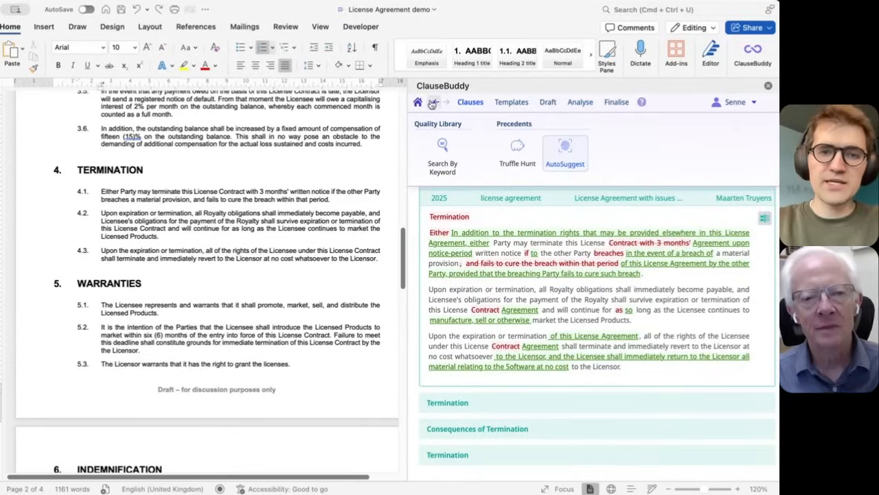
{"action": "left_click", "coordinate": [419, 102]}
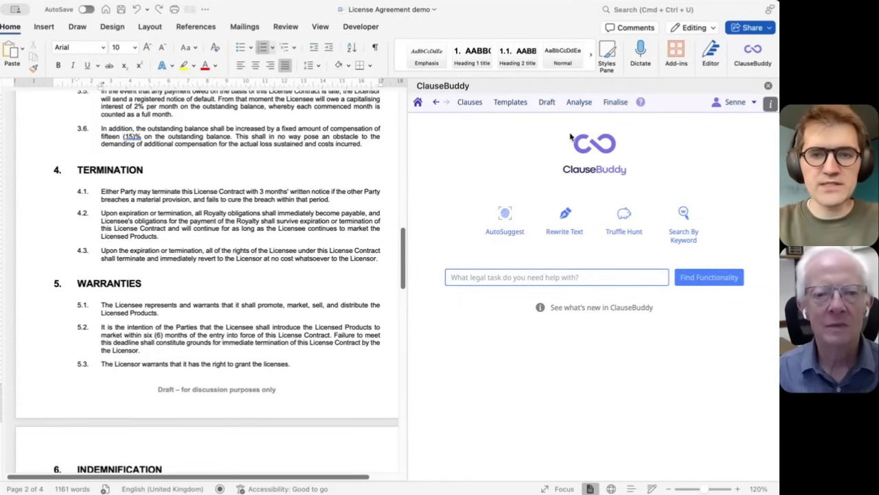
{"action": "mouse_move", "coordinate": [578, 108]}
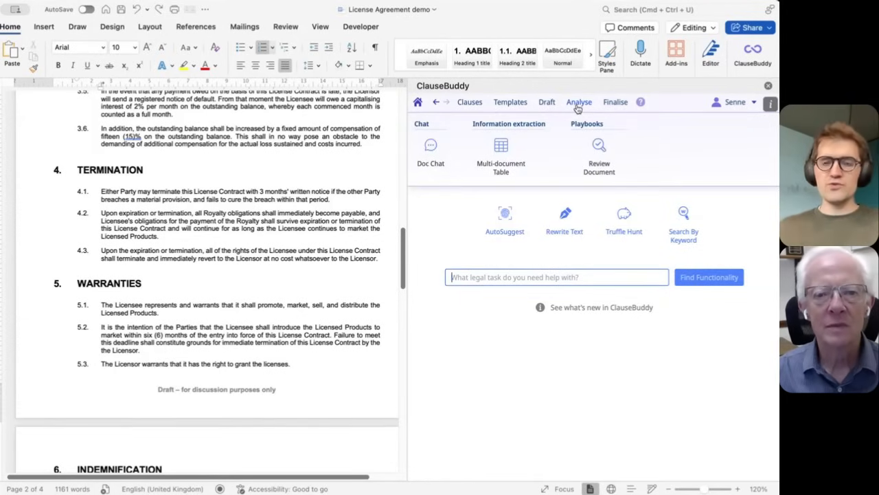
{"action": "left_click", "coordinate": [433, 149]}
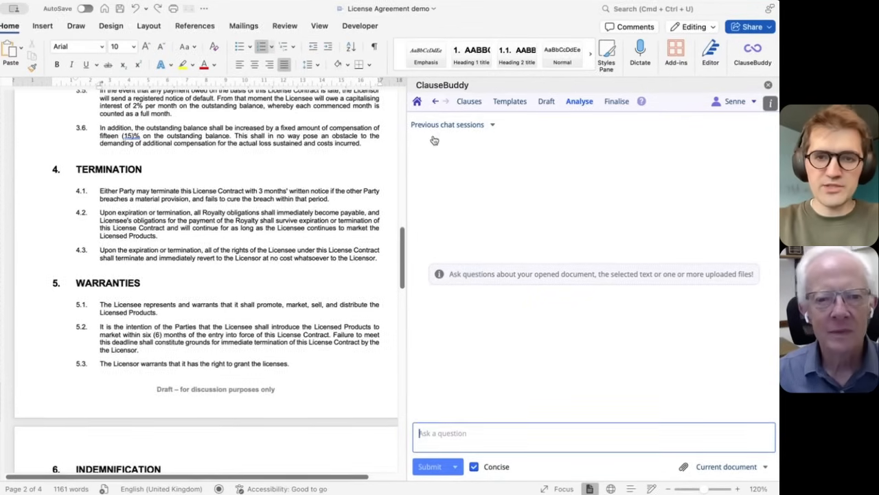
{"action": "mouse_move", "coordinate": [579, 103]}
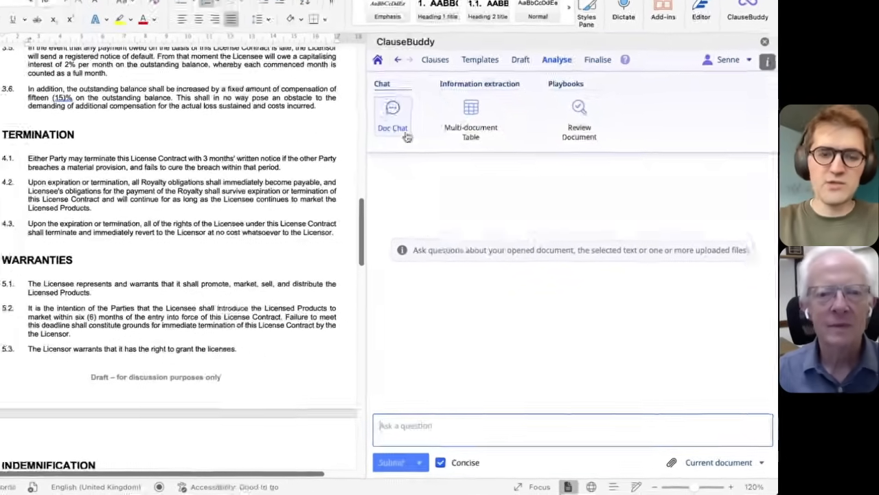
- Submit the question "I represent the Licensor. Flag any problematic provisions." with Concise turned off, and read the answer from its beginning
{"action": "left_click", "coordinate": [472, 426]}
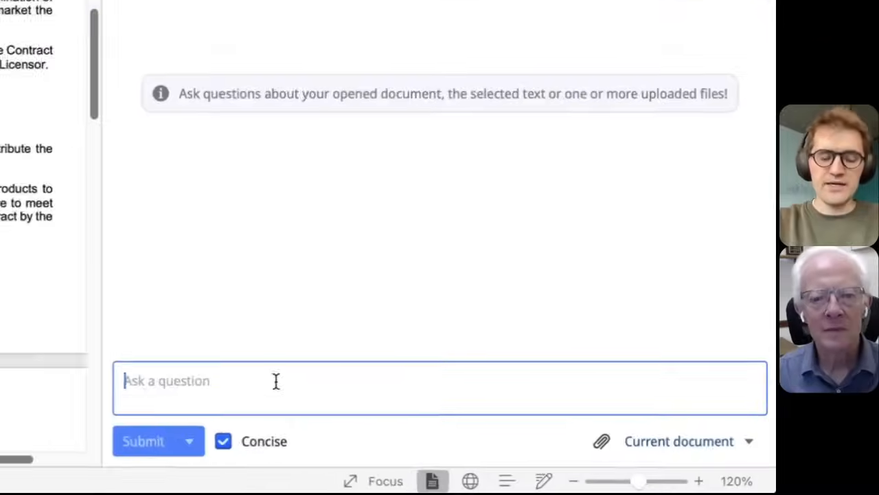
{"action": "type", "text": "I represent the "}
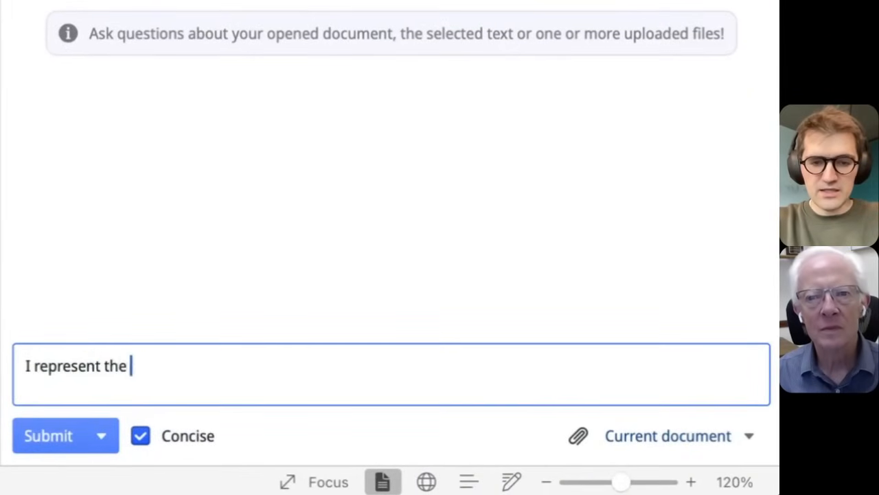
{"action": "type", "text": "Licensor. Flag any p"}
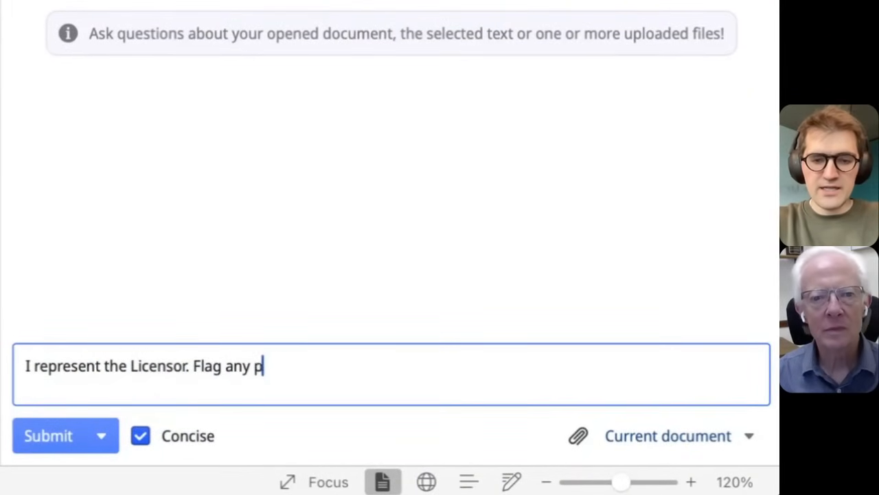
{"action": "type", "text": "roblematic provis"}
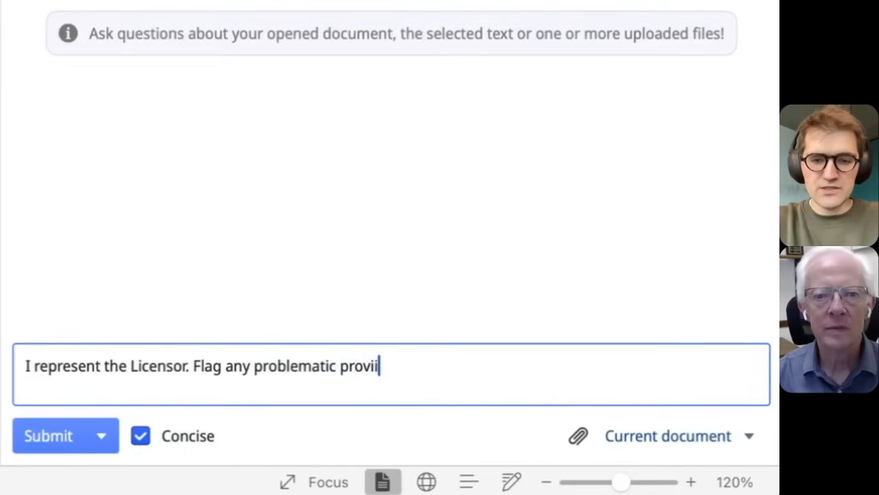
{"action": "type", "text": "ions."}
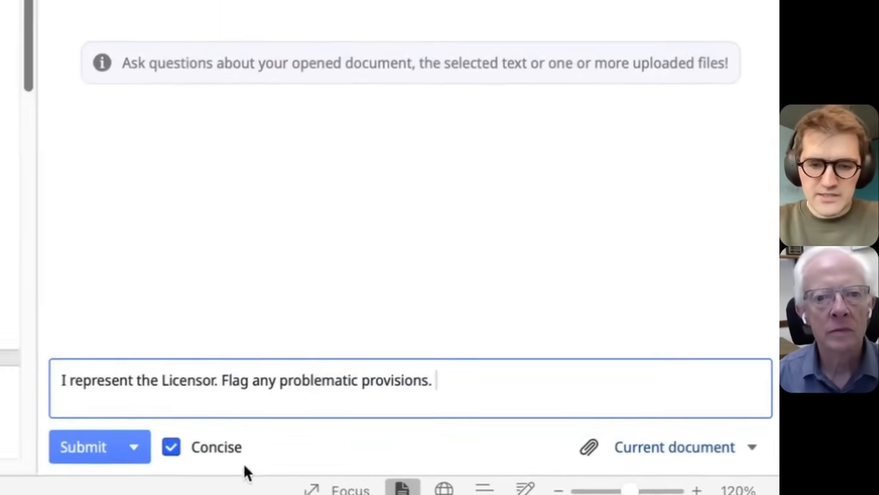
{"action": "left_click", "coordinate": [202, 437]}
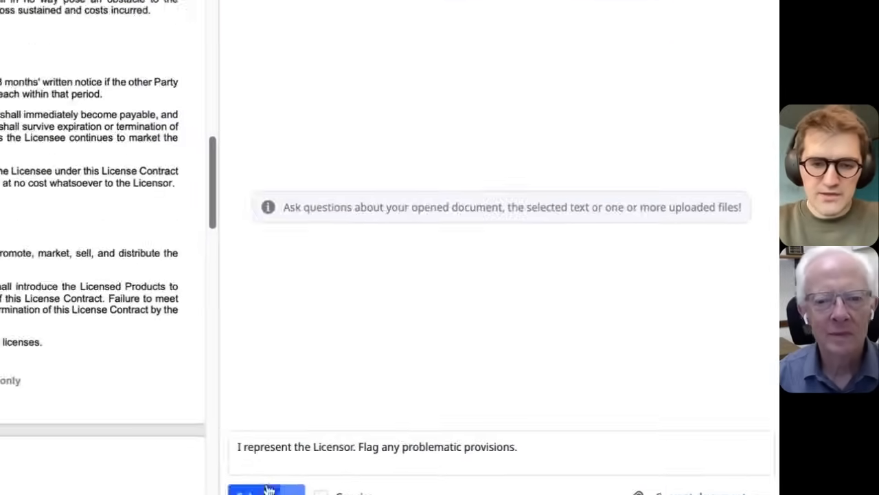
{"action": "left_click", "coordinate": [268, 489]}
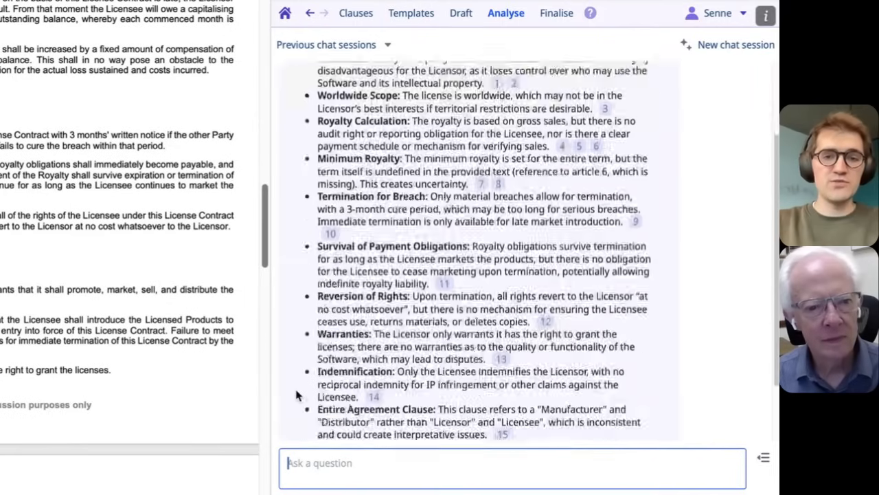
{"action": "scroll", "coordinate": [369, 269], "scroll_direction": "up", "scroll_amount": 1}
{"action": "scroll", "coordinate": [369, 269], "scroll_direction": "up", "scroll_amount": 2}
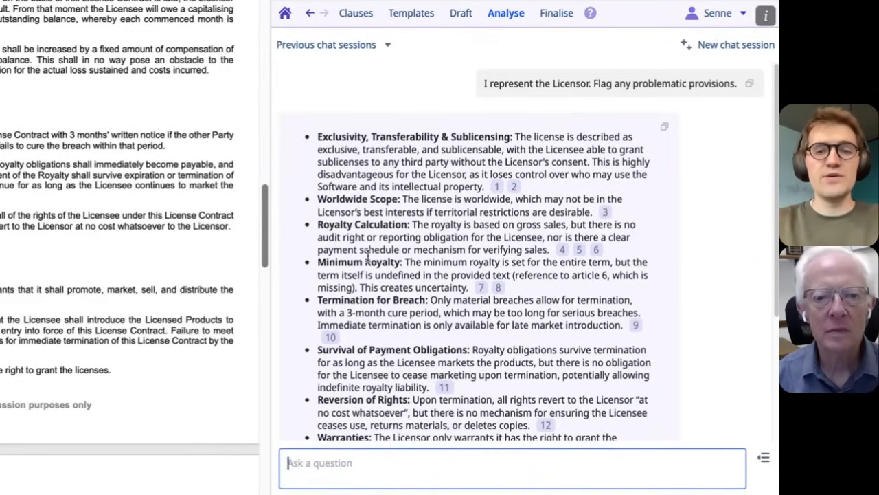
- Open the playbook document review, browse the available playbooks and rulesets, and return to the beginning of the license agreement
{"action": "left_click", "coordinate": [517, 15]}
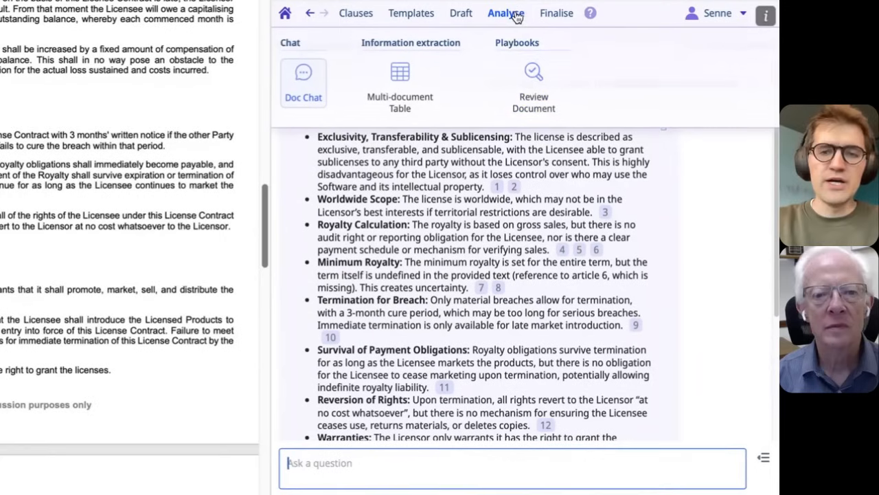
{"action": "left_click", "coordinate": [533, 94]}
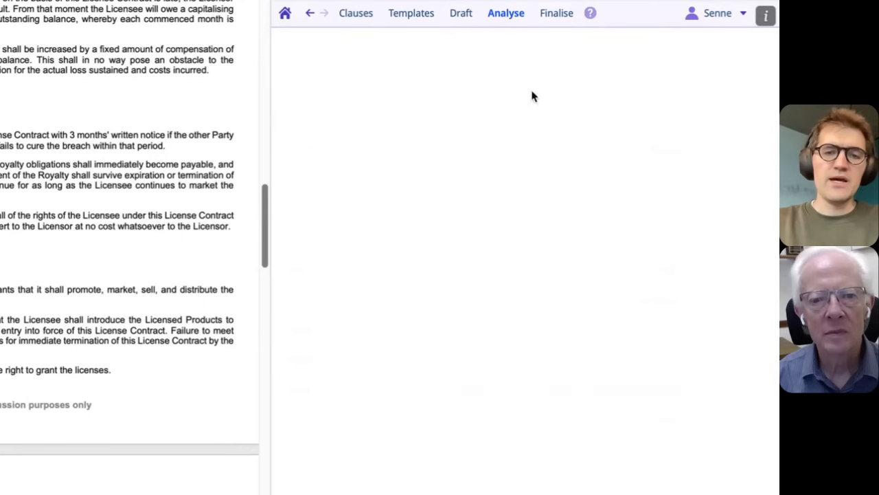
{"action": "scroll", "coordinate": [474, 117], "scroll_direction": "down", "scroll_amount": 2}
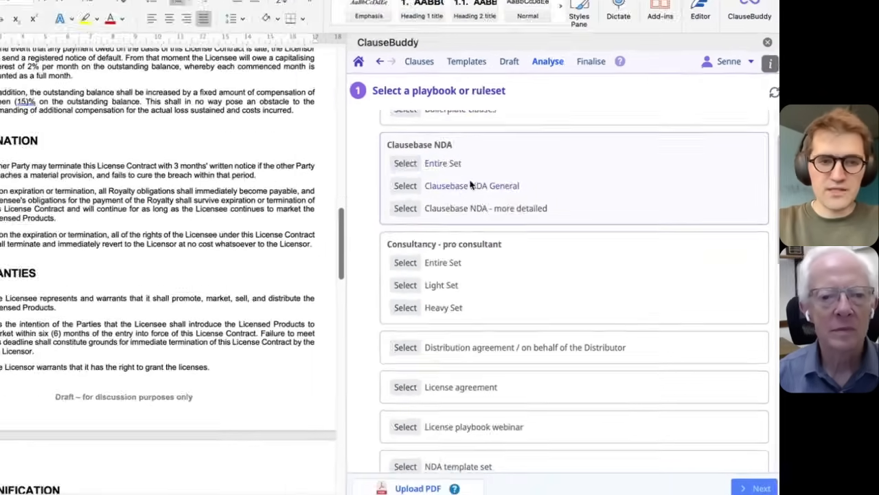
{"action": "scroll", "coordinate": [421, 164], "scroll_direction": "down", "scroll_amount": 2}
{"action": "scroll", "coordinate": [164, 170], "scroll_direction": "up", "scroll_amount": 10}
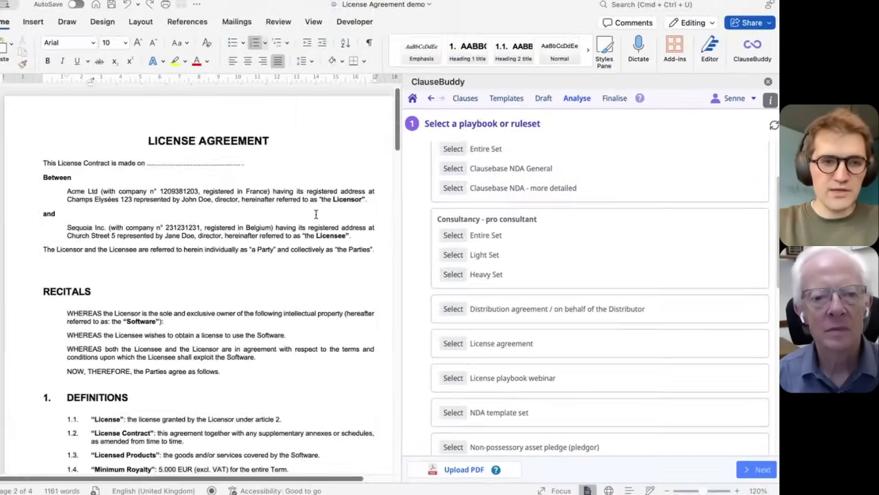
{"action": "left_click_drag", "start_coordinate": [187, 139], "coordinate": [296, 137]}
{"action": "left_click", "coordinate": [294, 156]}
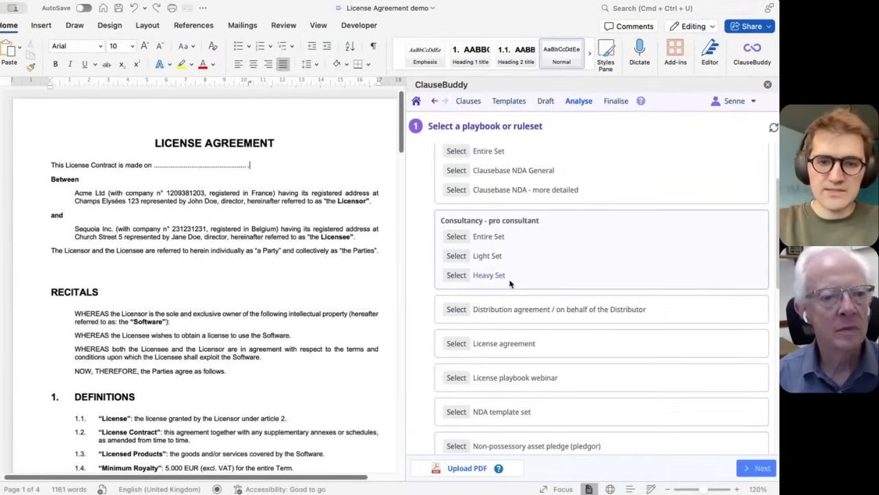
- Choose the License agreement playbook, keep all its rules included, and run the document review in English
{"action": "left_click", "coordinate": [456, 342]}
{"action": "left_click", "coordinate": [755, 468]}
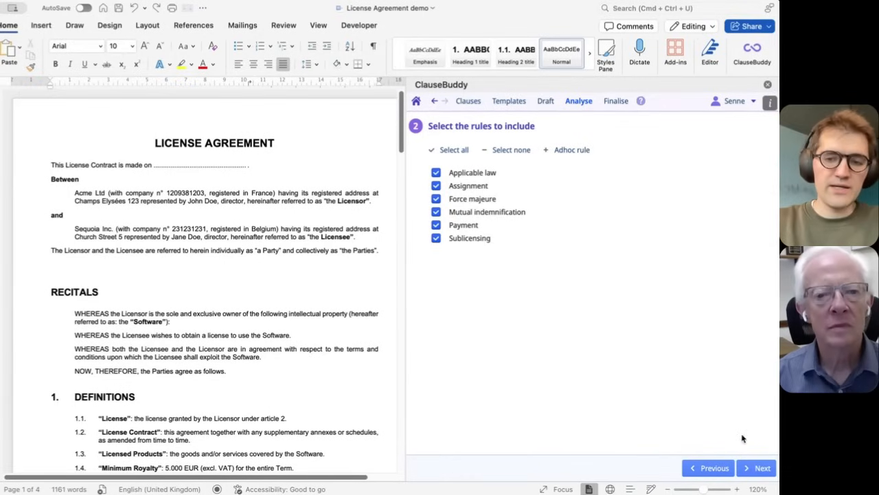
{"action": "left_click", "coordinate": [754, 468]}
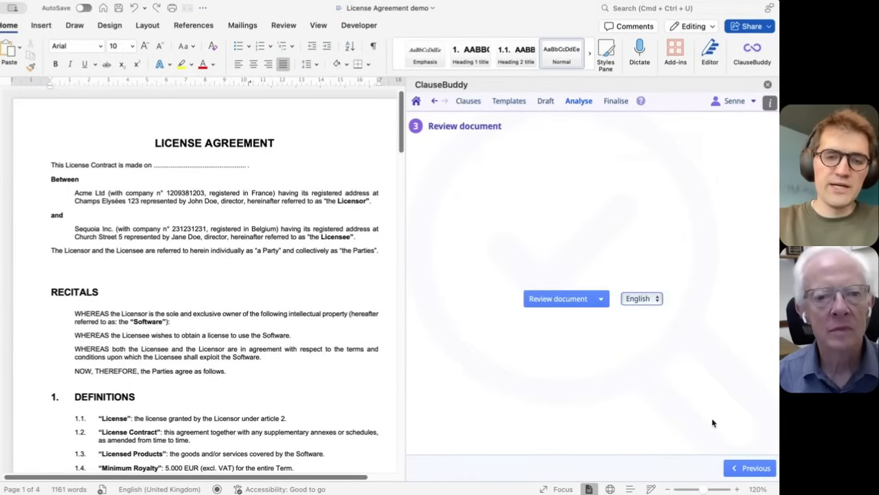
{"action": "left_click", "coordinate": [555, 303]}
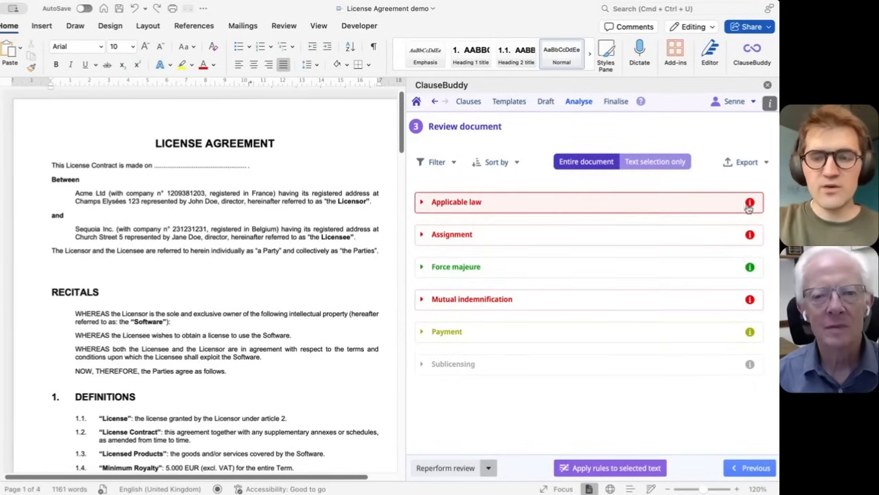
- Read the Applicable law rule and its finding, and check the governing law and competent courts in clause 10.1 of the agreement
{"action": "mouse_move", "coordinate": [750, 208]}
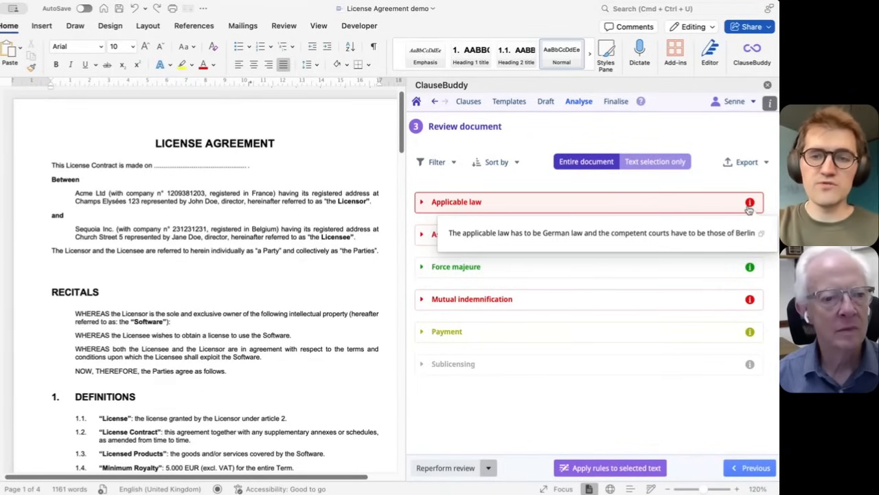
{"action": "left_click", "coordinate": [653, 204]}
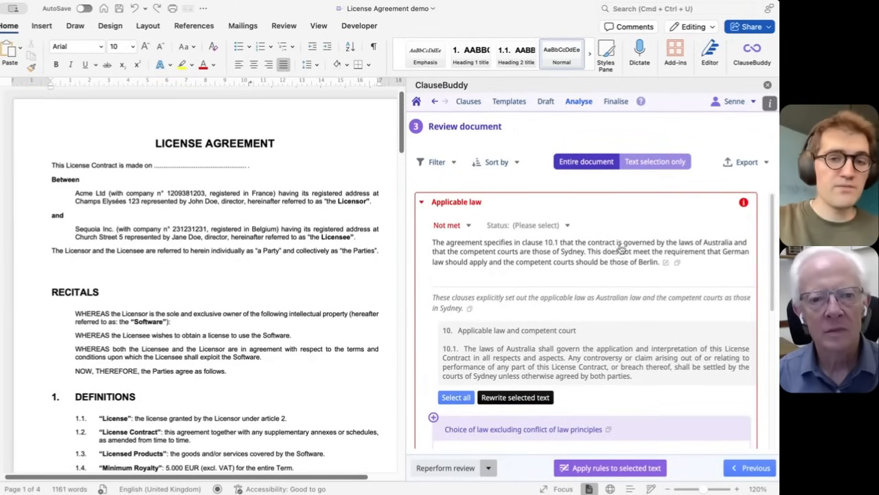
{"action": "left_click", "coordinate": [577, 369]}
{"action": "left_click", "coordinate": [157, 188]}
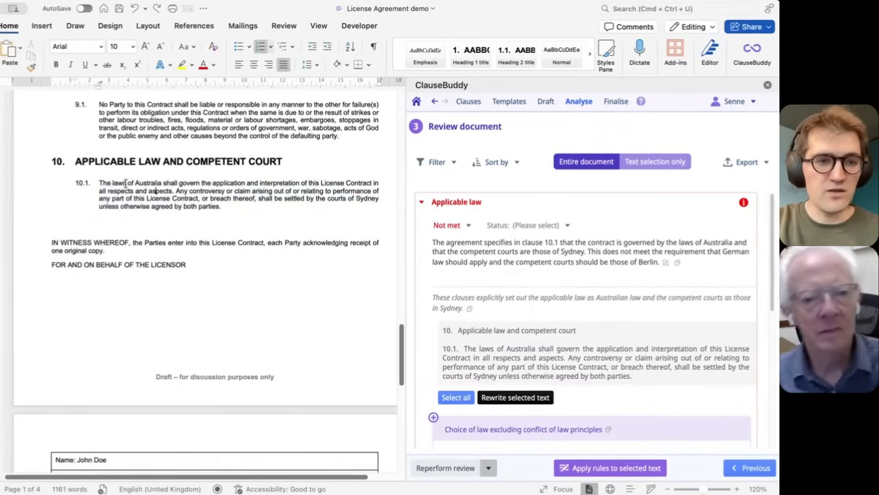
{"action": "left_click_drag", "start_coordinate": [100, 183], "coordinate": [159, 186]}
{"action": "left_click_drag", "start_coordinate": [327, 200], "coordinate": [377, 203]}
{"action": "left_click", "coordinate": [314, 199]}
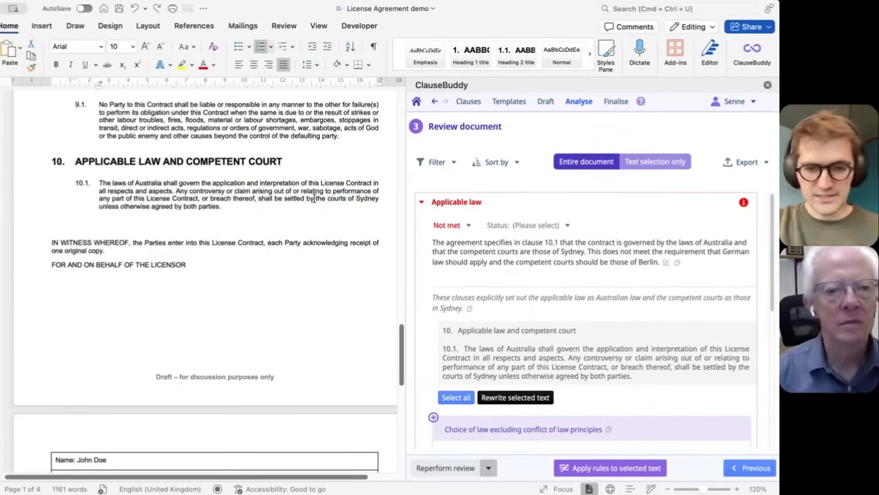
- Generate a rewrite of the selected clause 10.1 from the Applicable law finding, and return to the review without inserting it
{"action": "triple_click", "coordinate": [314, 198]}
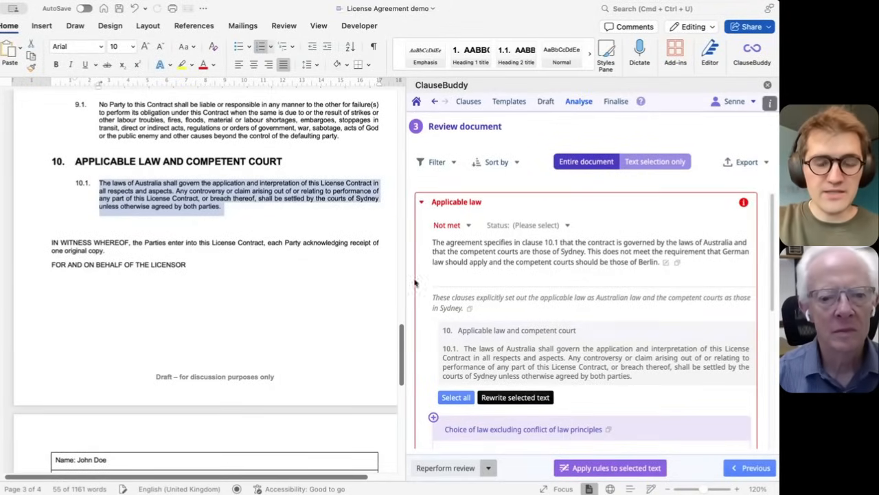
{"action": "left_click", "coordinate": [528, 402]}
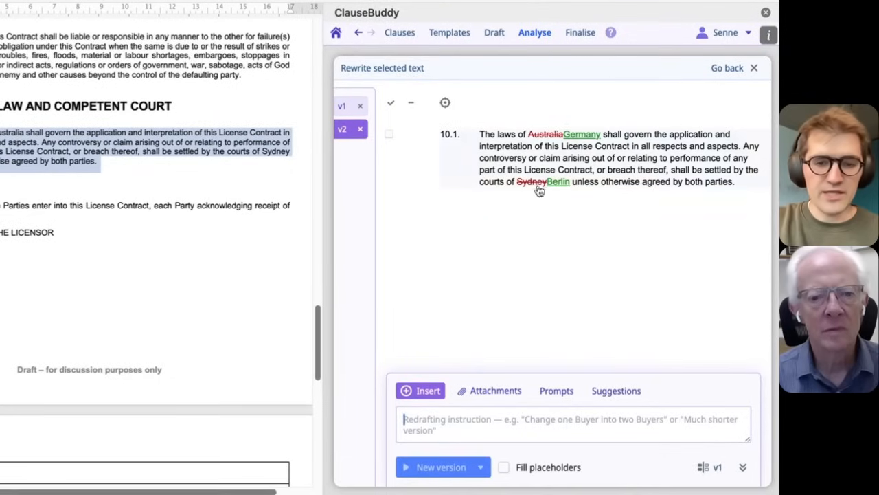
{"action": "left_click", "coordinate": [726, 68]}
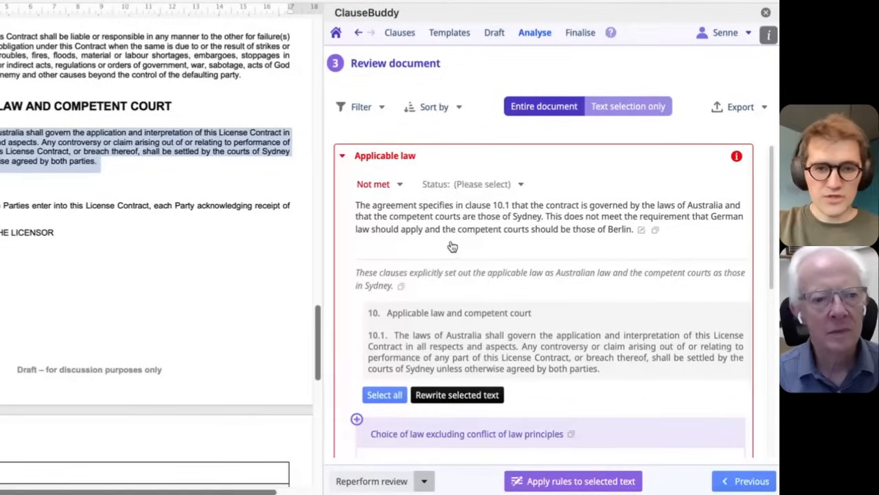
- Collapse the Applicable law finding and open the layout options for exporting the review
{"action": "left_click", "coordinate": [420, 159]}
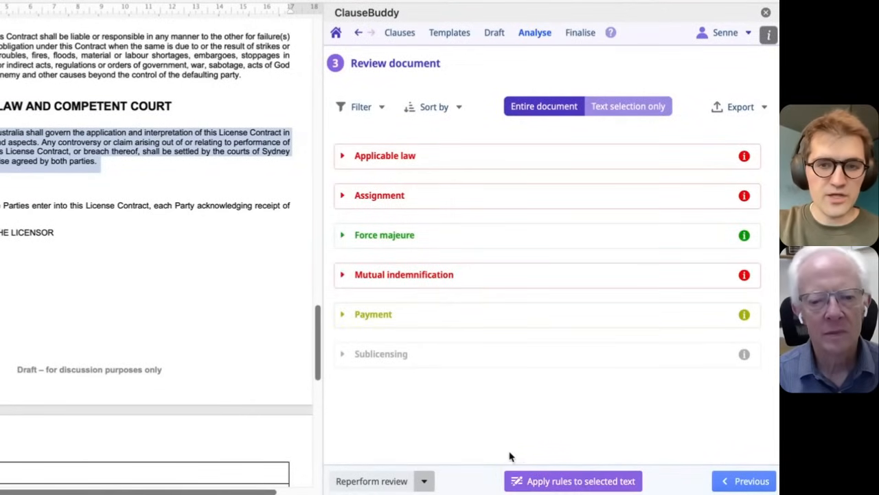
{"action": "left_click", "coordinate": [732, 108]}
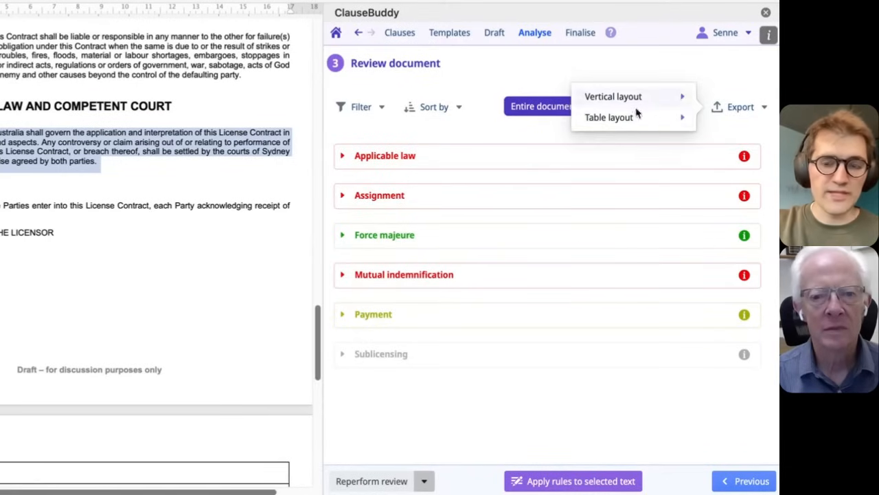